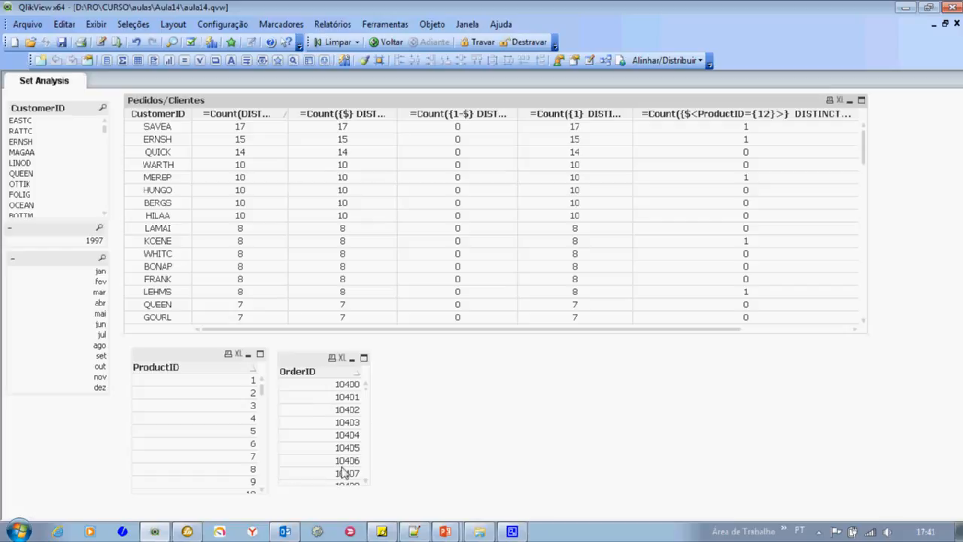
- Make the OrderID list box slightly taller
{"action": "left_click_drag", "start_coordinate": [333, 489], "coordinate": [333, 502]}
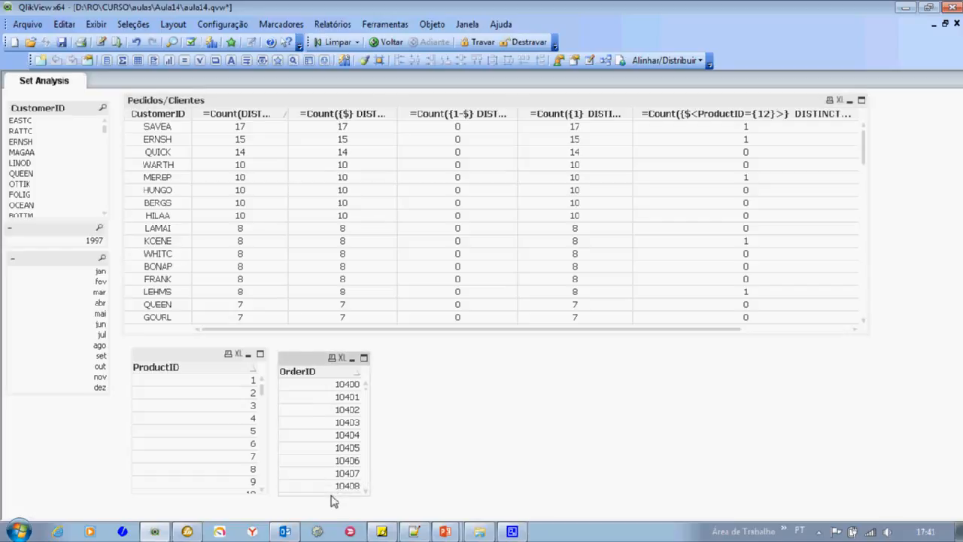
- Review the Pedidos/Clientes chart's dimension and the full definition of its ProductID={12} expression, leaving the expression unedited
{"action": "right_click", "coordinate": [208, 113]}
{"action": "left_click", "coordinate": [235, 113]}
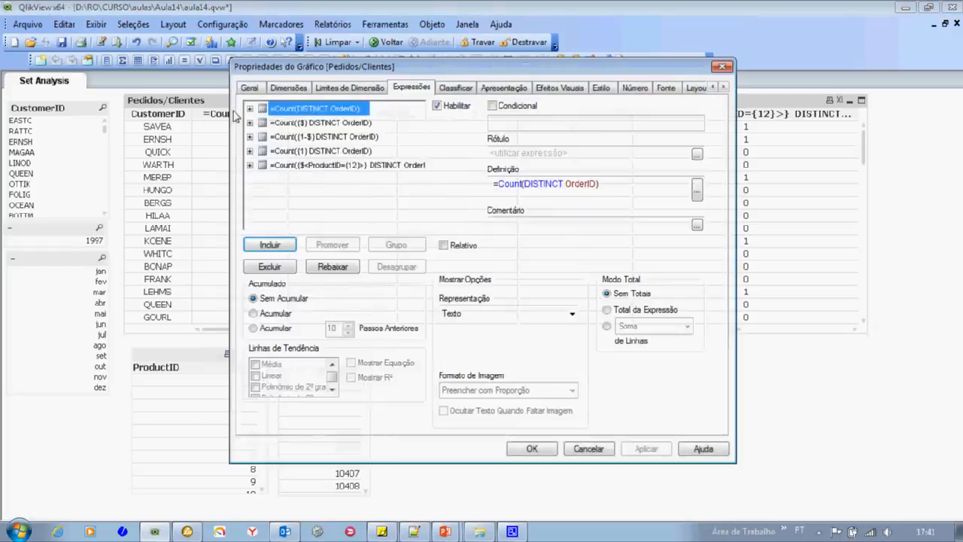
{"action": "left_click", "coordinate": [289, 87]}
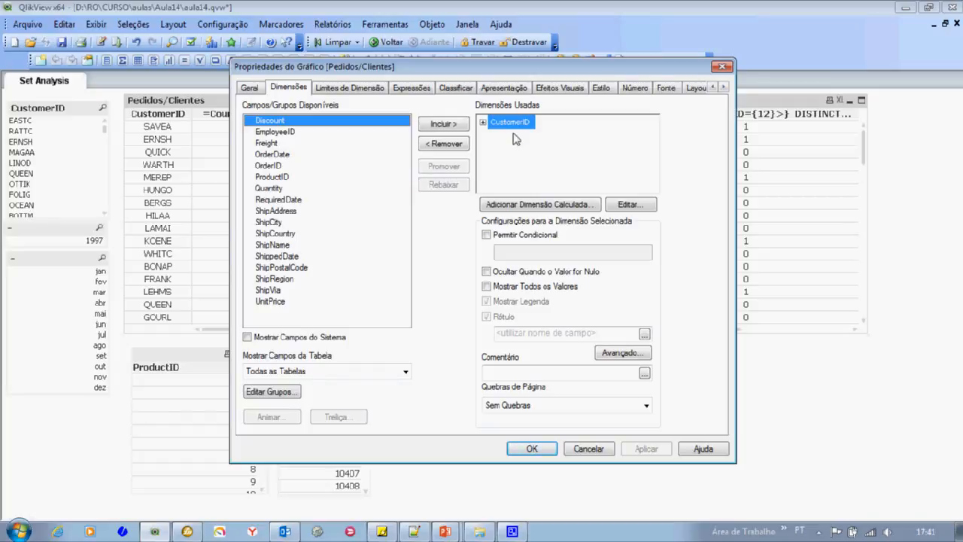
{"action": "left_click", "coordinate": [422, 90]}
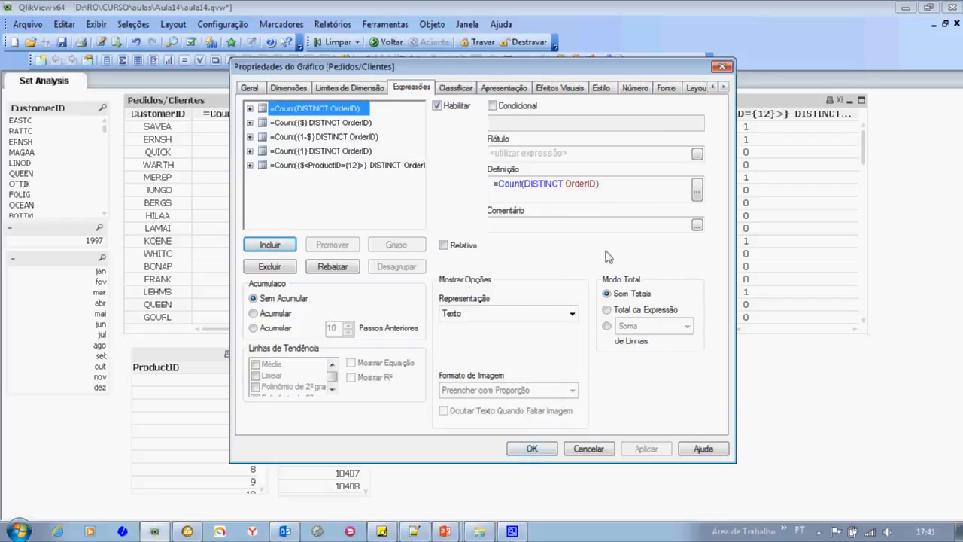
{"action": "left_click", "coordinate": [336, 164]}
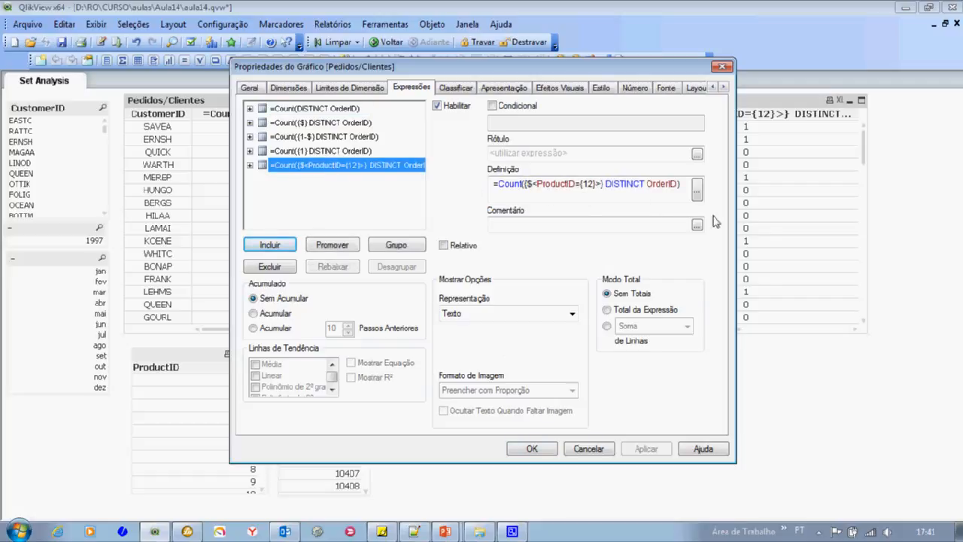
{"action": "left_click", "coordinate": [697, 190]}
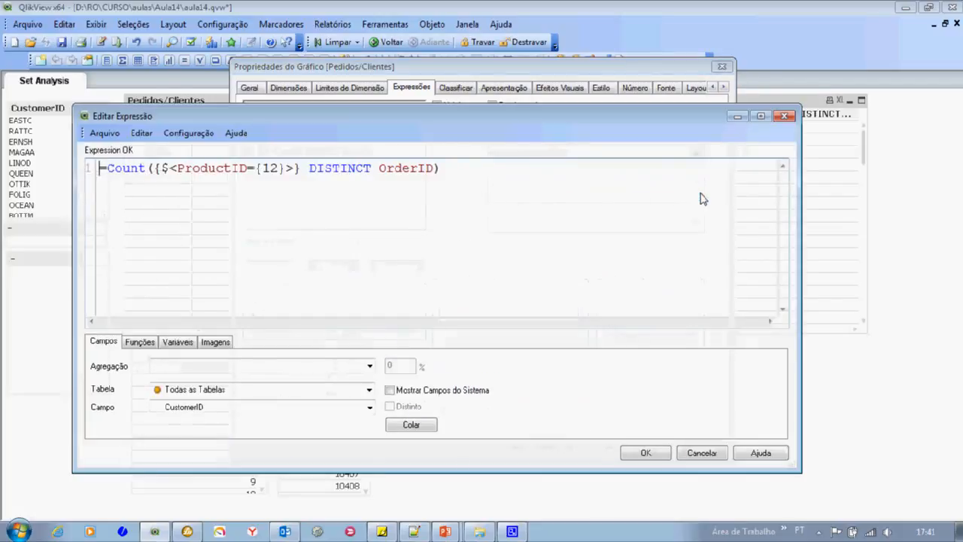
{"action": "left_click", "coordinate": [154, 169]}
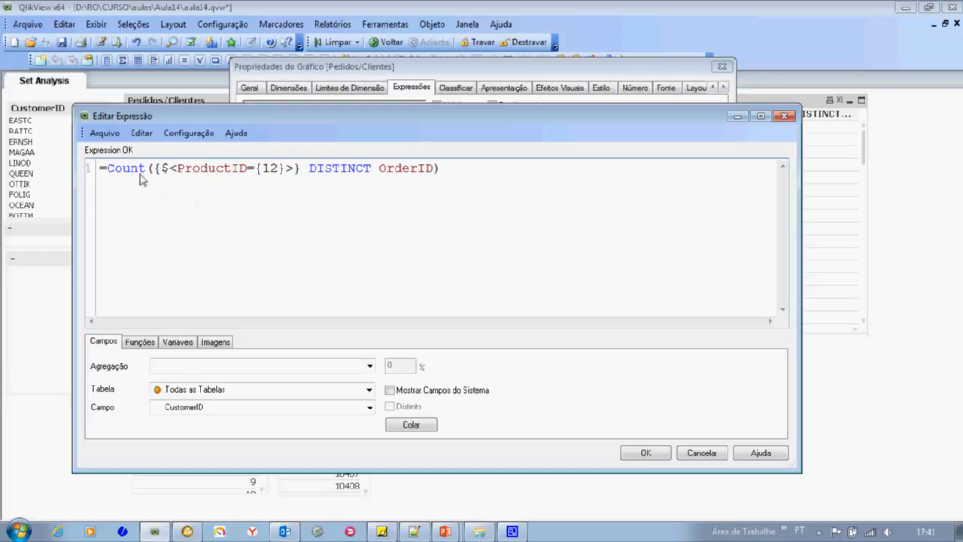
{"action": "left_click", "coordinate": [706, 454]}
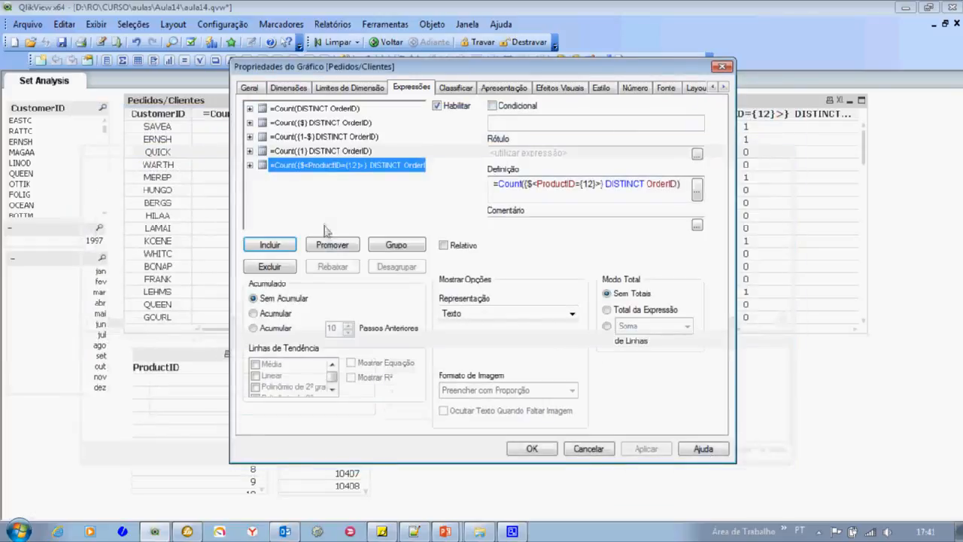
- Examine the full definition of the =Count(DISTINCT OrderID) expression and leave the chart properties without changes
{"action": "left_click", "coordinate": [319, 113]}
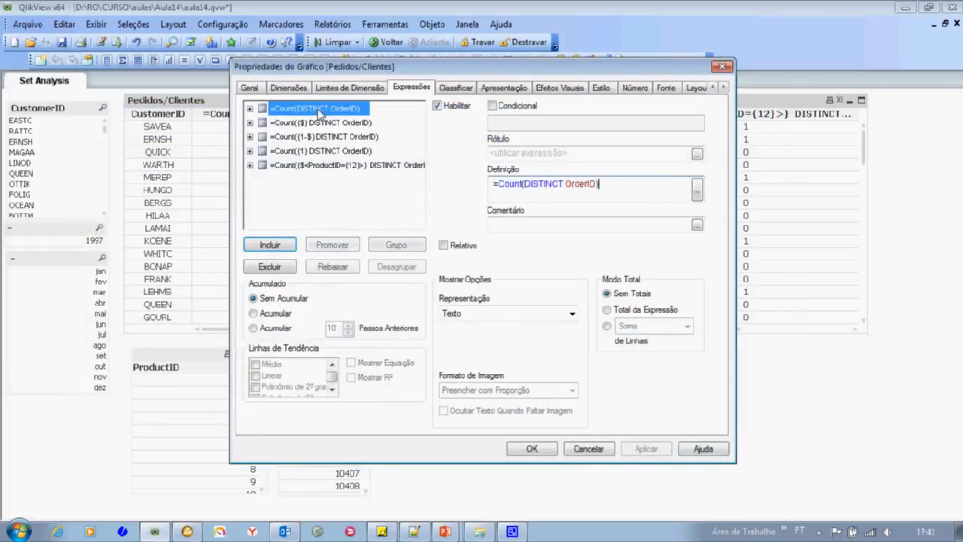
{"action": "left_click", "coordinate": [697, 189]}
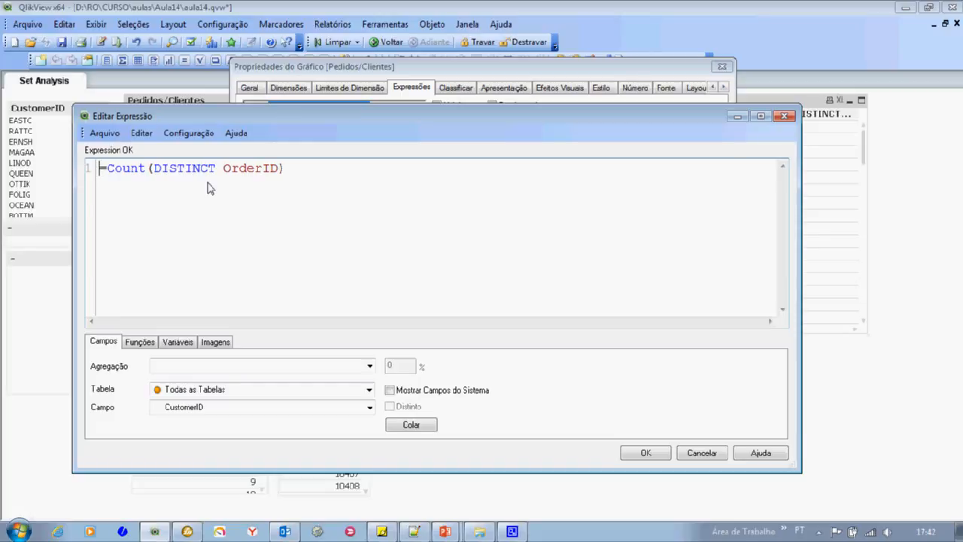
{"action": "left_click", "coordinate": [702, 452]}
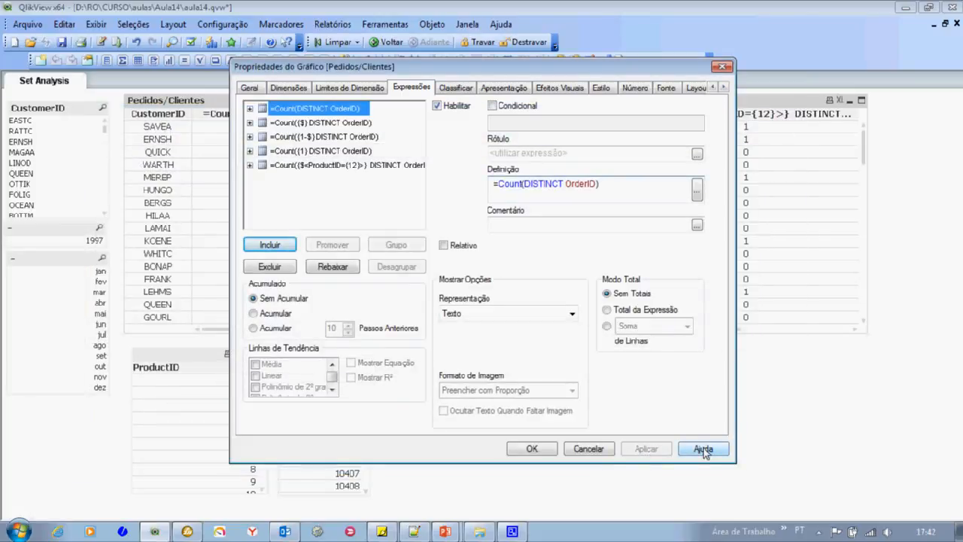
{"action": "left_click", "coordinate": [605, 453]}
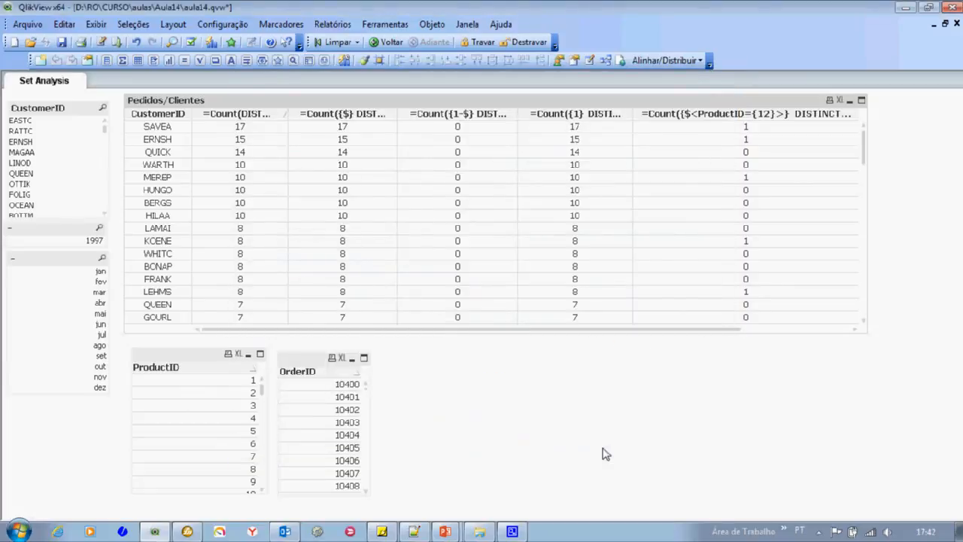
- Display the data model in the table viewer, enlarging the Pedidos table to show all its fields and moving it higher
{"action": "key", "text": "ctrl+t"}
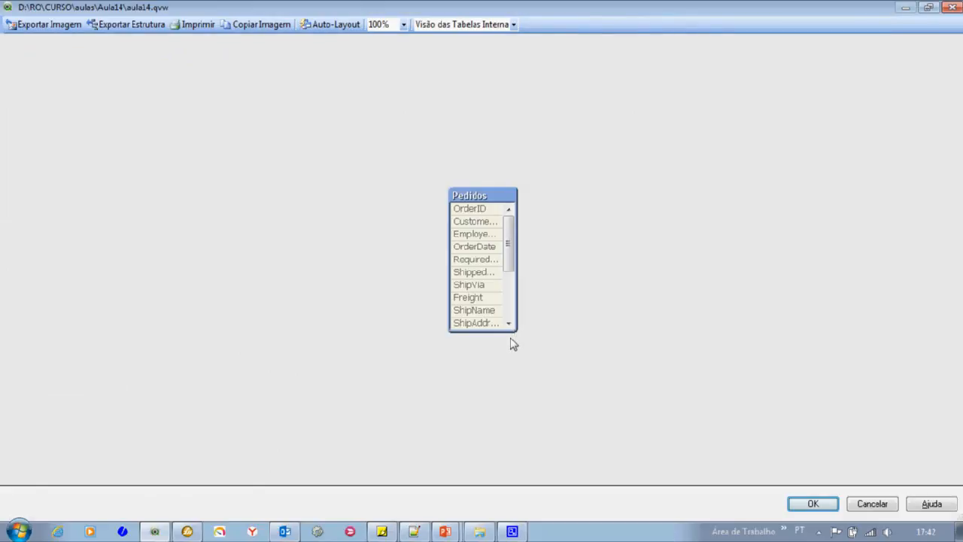
{"action": "left_click_drag", "start_coordinate": [511, 338], "coordinate": [495, 478]}
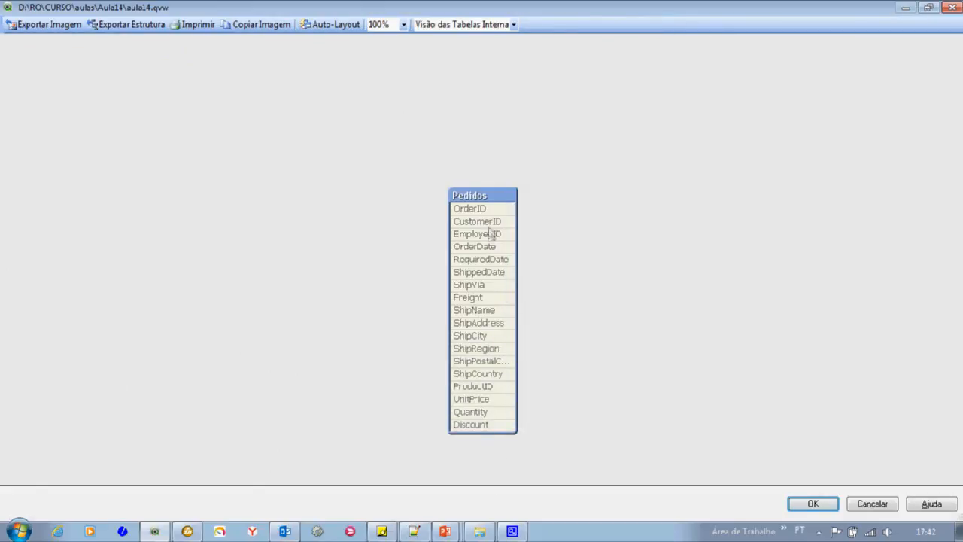
{"action": "left_click_drag", "start_coordinate": [495, 197], "coordinate": [496, 153]}
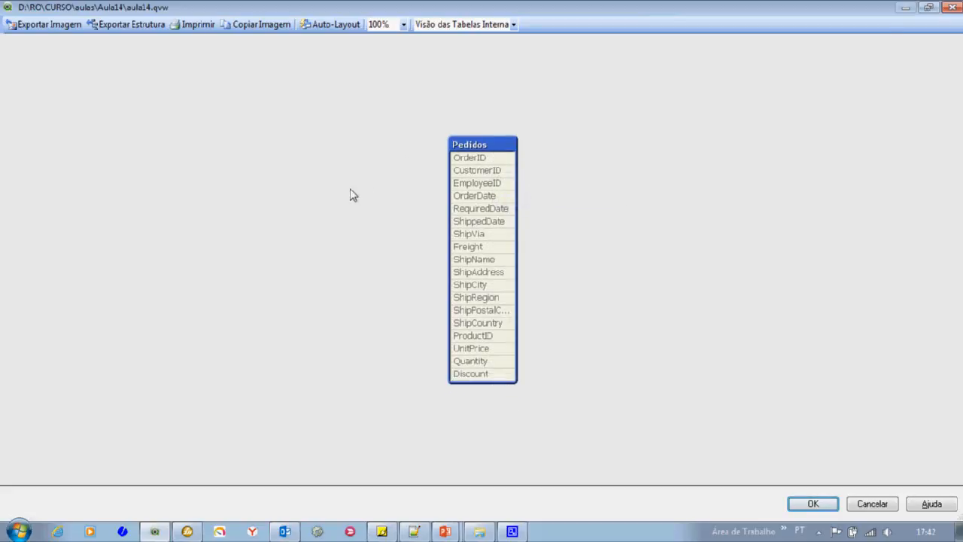
- Preview the Pedidos table's records across all columns through Discount, and return to the Set Analysis sheet
{"action": "right_click", "coordinate": [481, 155]}
{"action": "left_click", "coordinate": [510, 160]}
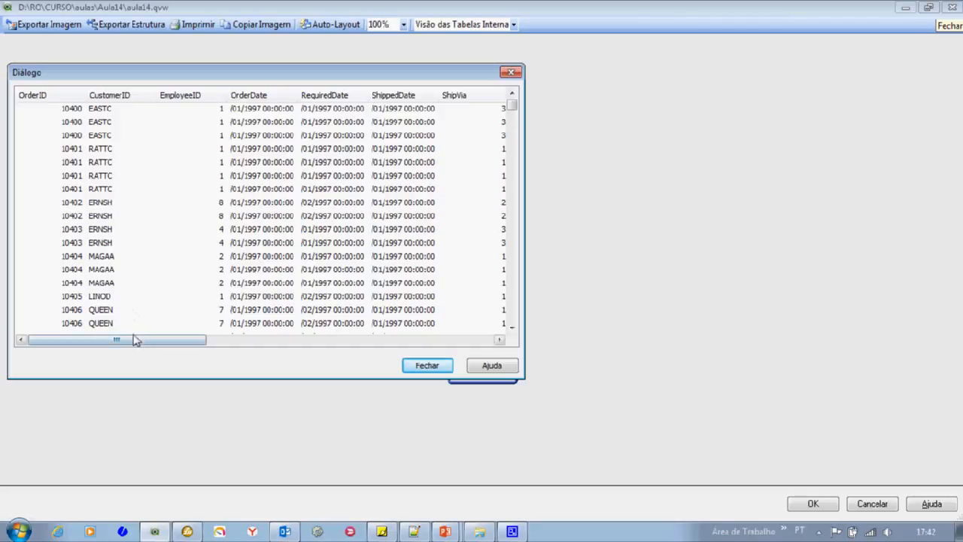
{"action": "left_click_drag", "start_coordinate": [136, 343], "coordinate": [422, 343]}
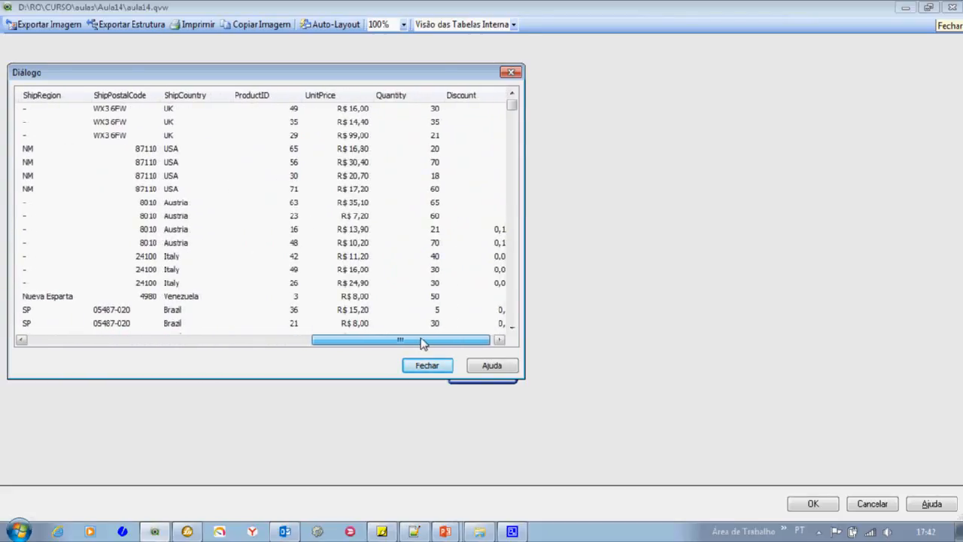
{"action": "left_click_drag", "start_coordinate": [421, 342], "coordinate": [453, 341]}
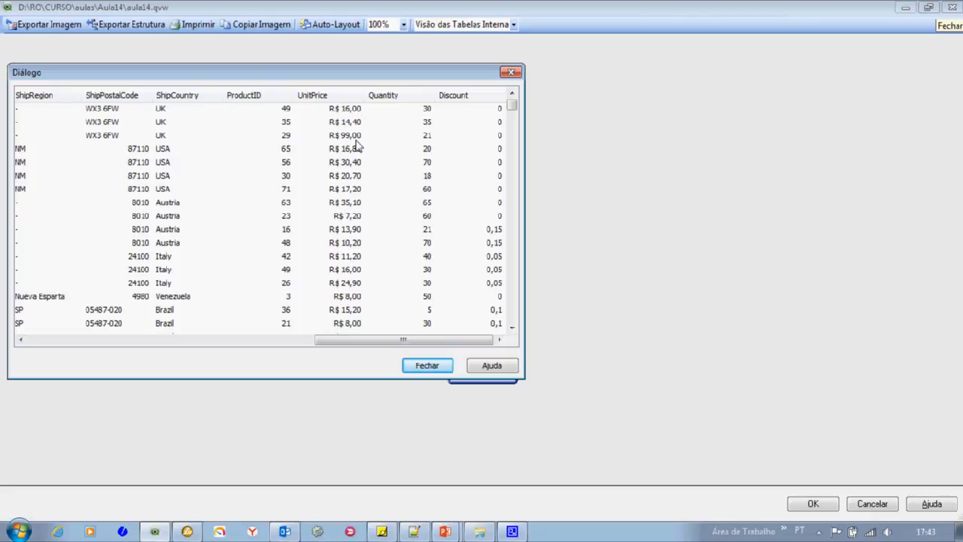
{"action": "left_click", "coordinate": [424, 366]}
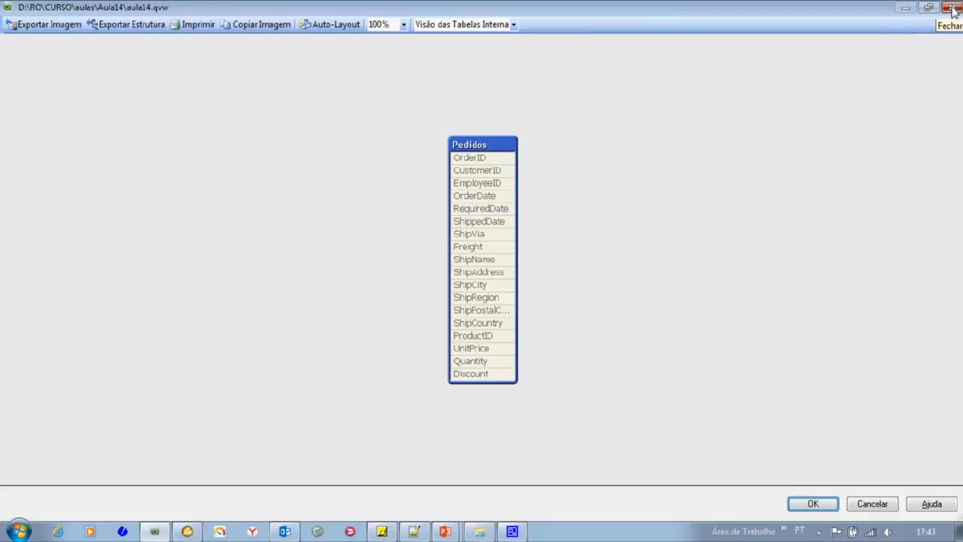
{"action": "left_click", "coordinate": [950, 24]}
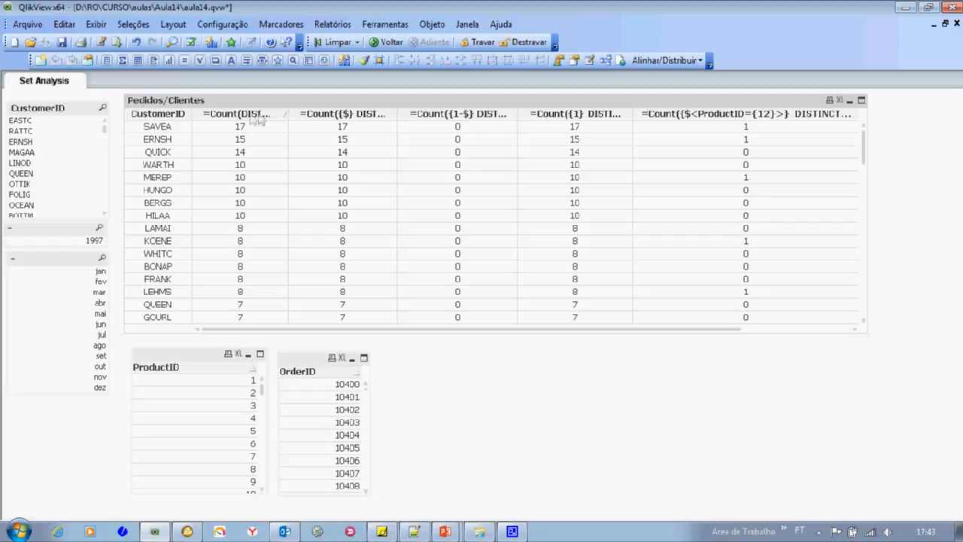
- Widen the chart's first count column and fit the {$} count column to its full heading
{"action": "left_click_drag", "start_coordinate": [290, 115], "coordinate": [316, 121]}
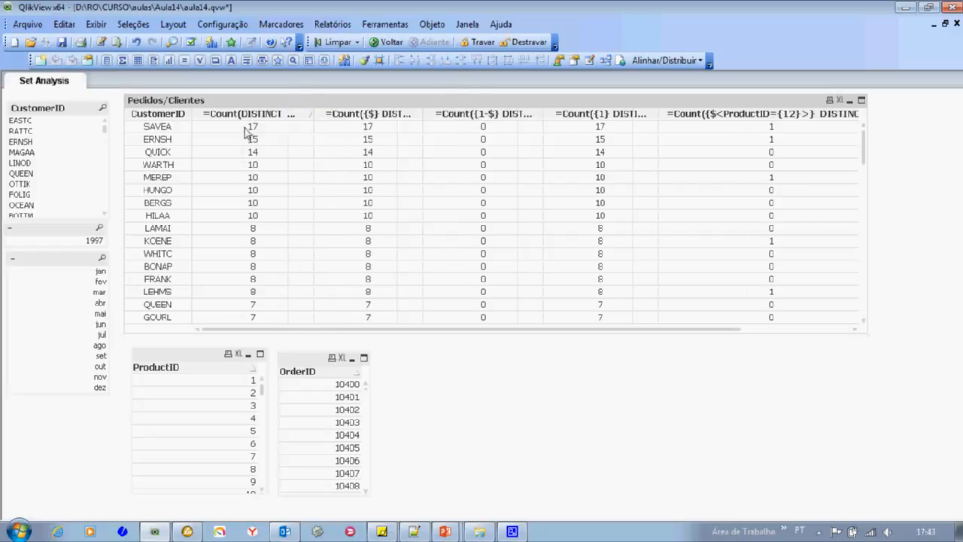
{"action": "left_click_drag", "start_coordinate": [314, 119], "coordinate": [314, 118]}
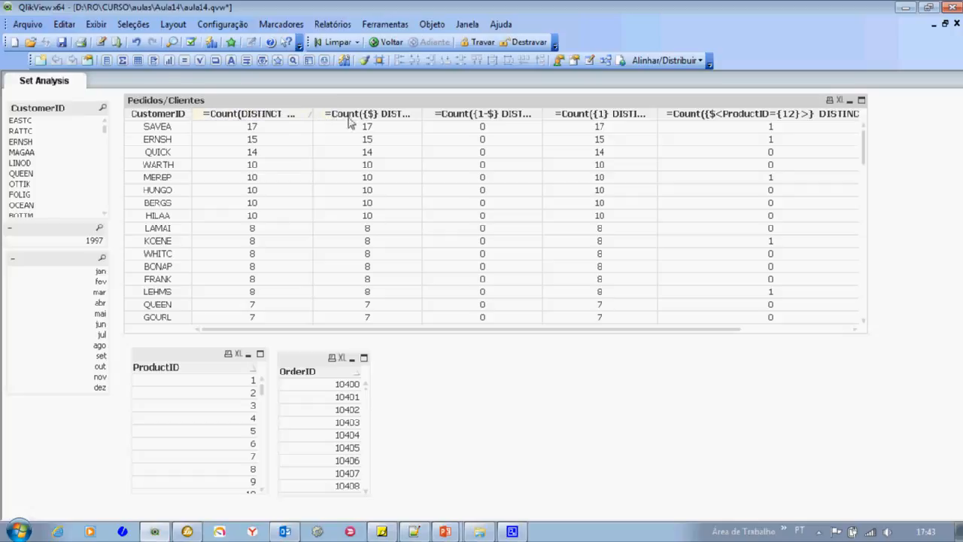
{"action": "double_click", "coordinate": [422, 115]}
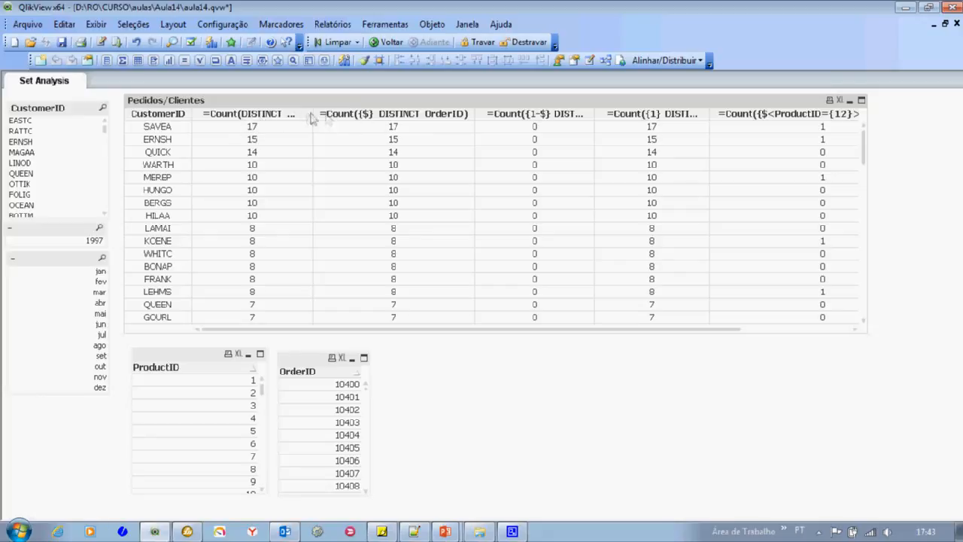
- Filter the months to jan through mar to compare the count columns, and clear the selection
{"action": "left_click_drag", "start_coordinate": [82, 273], "coordinate": [82, 294]}
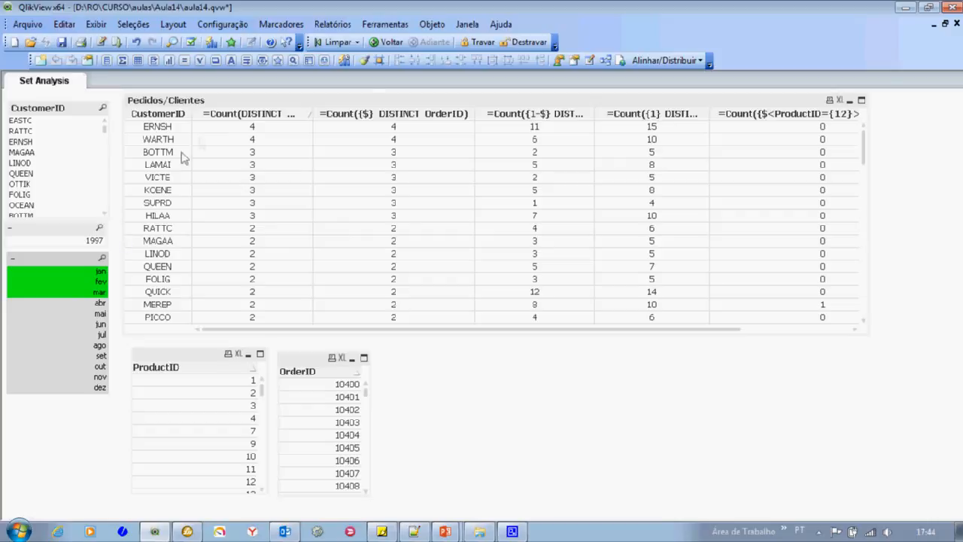
{"action": "left_click", "coordinate": [339, 42]}
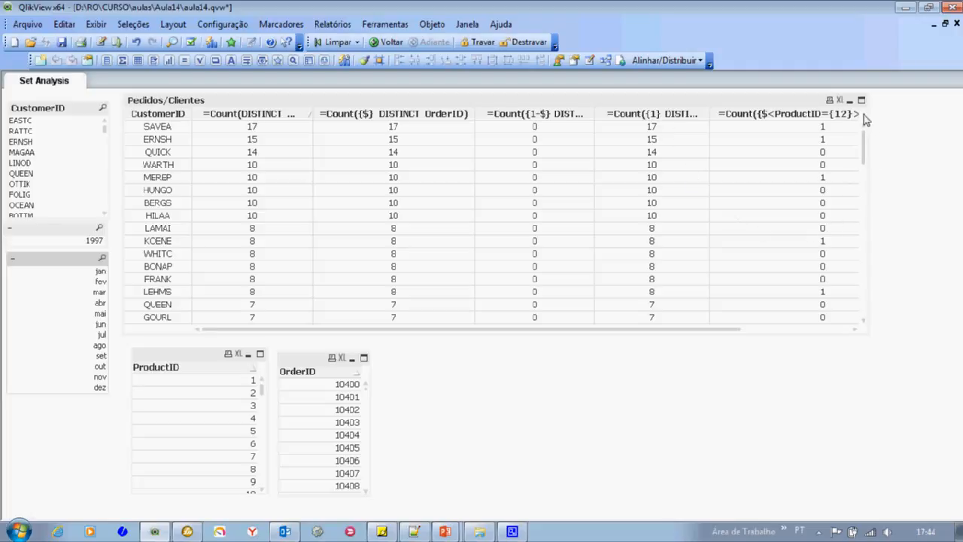
- Widen the Pedidos/Clientes chart to fit the ProductID={12} count column
{"action": "left_click_drag", "start_coordinate": [865, 115], "coordinate": [940, 115]}
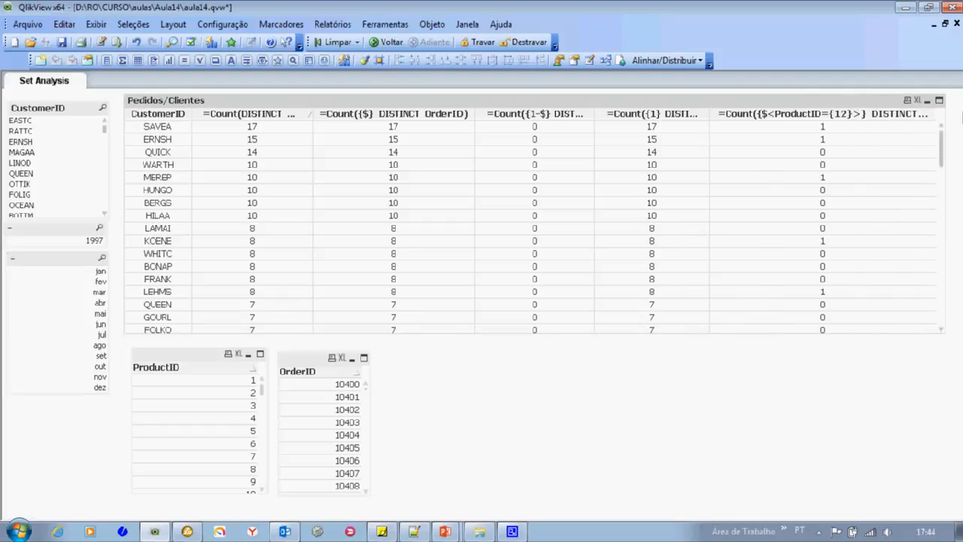
- Filter to the customer in the chart's first row and ProductID 12 to inspect the matching order, and clear all selections
{"action": "left_click", "coordinate": [784, 129]}
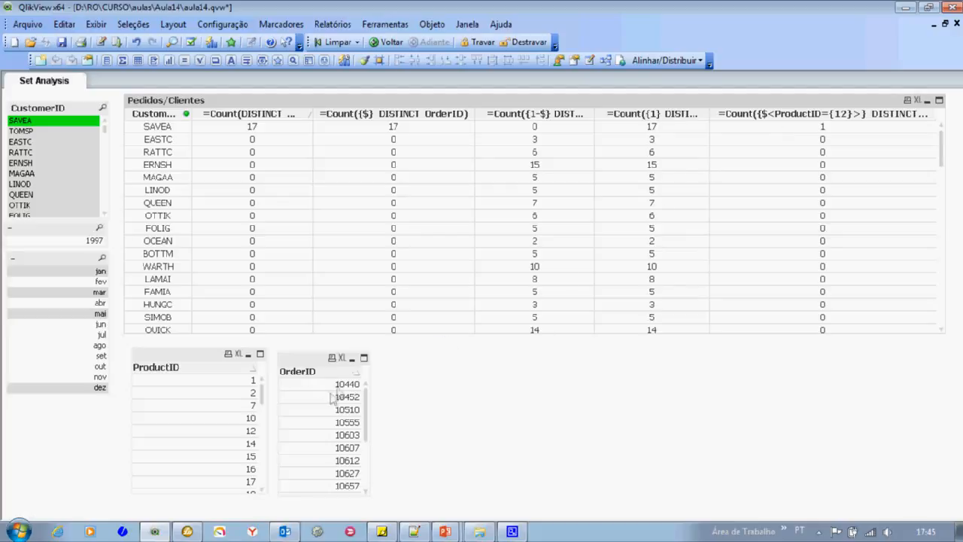
{"action": "left_click", "coordinate": [231, 436]}
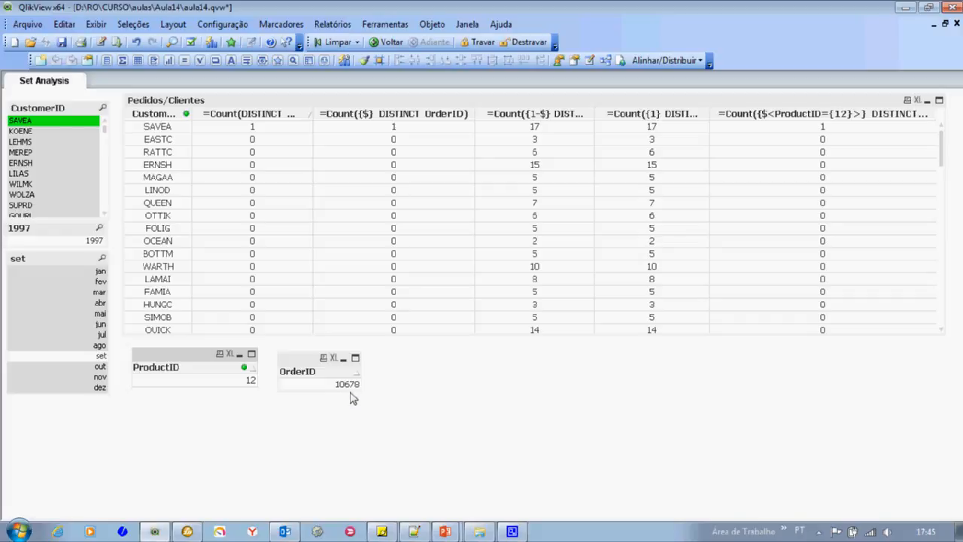
{"action": "left_click", "coordinate": [333, 43]}
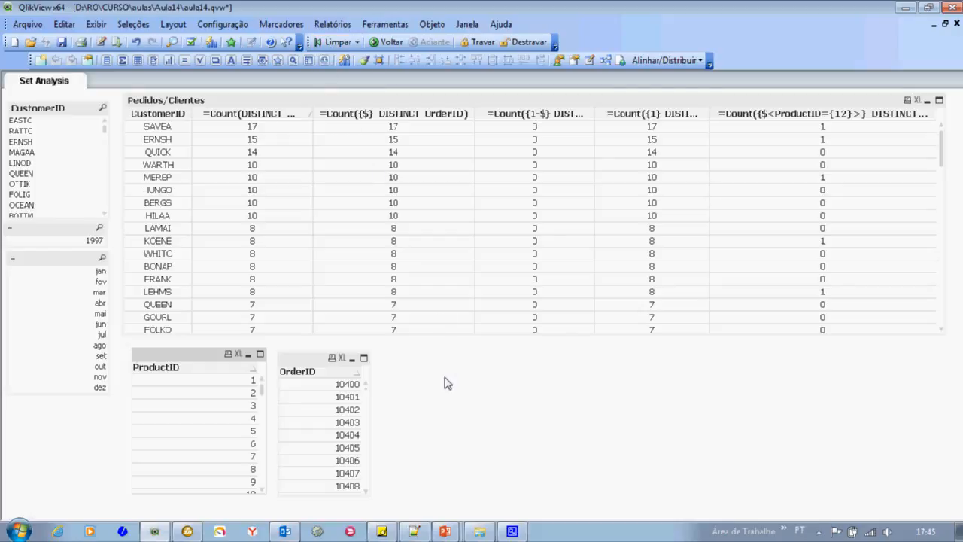
- Select the months jan, fev and mar and review the resulting order counts per customer in the chart
{"action": "left_click", "coordinate": [63, 273]}
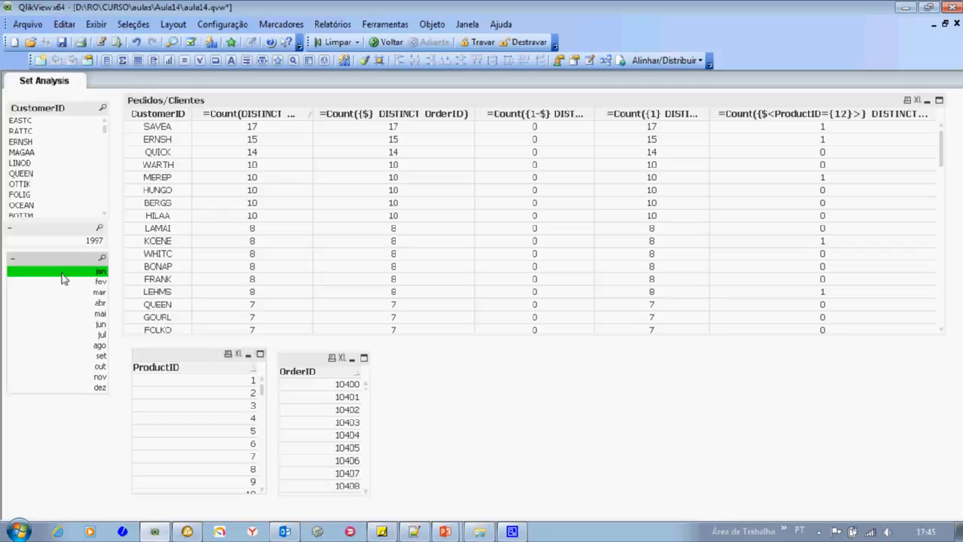
{"action": "left_click_drag", "start_coordinate": [62, 277], "coordinate": [60, 293]}
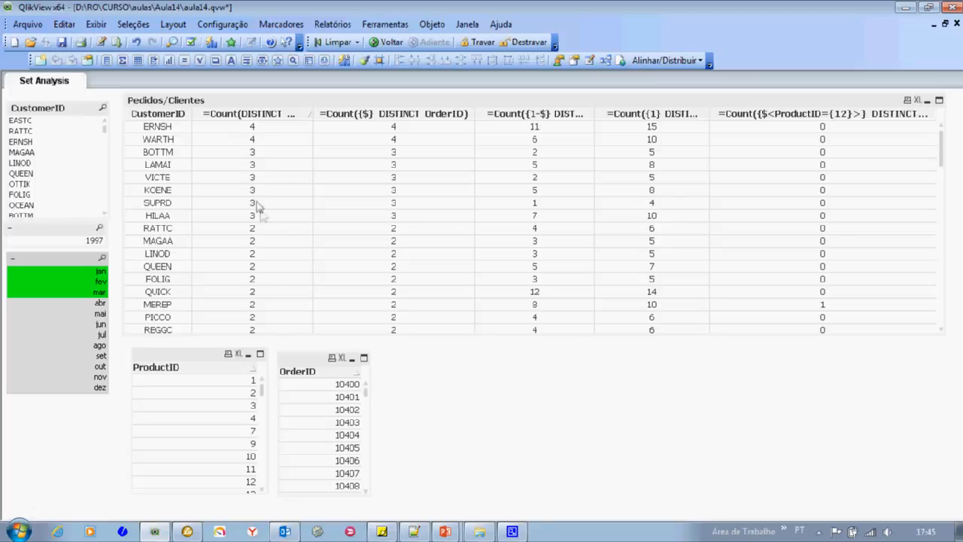
{"action": "scroll", "coordinate": [283, 234], "scroll_direction": "down", "scroll_amount": 2}
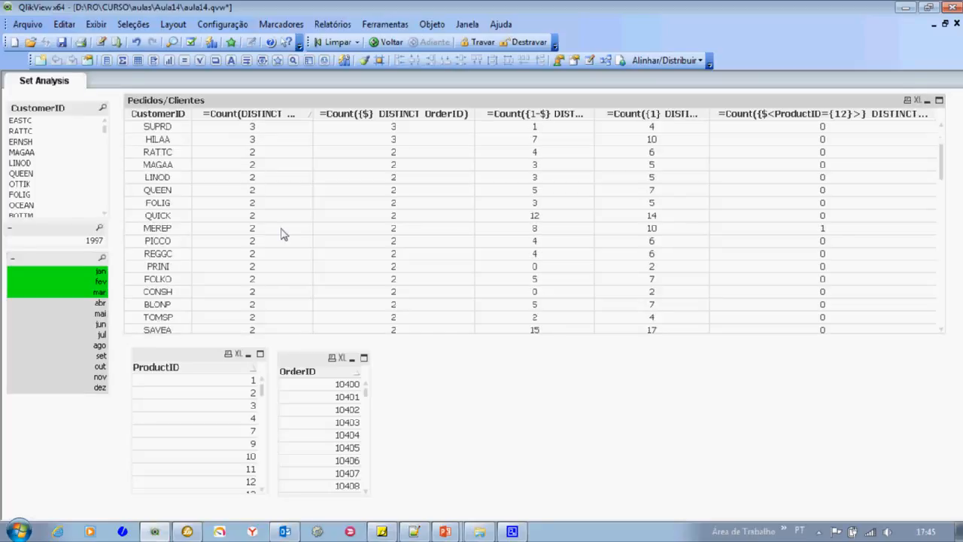
{"action": "scroll", "coordinate": [283, 234], "scroll_direction": "down", "scroll_amount": 2}
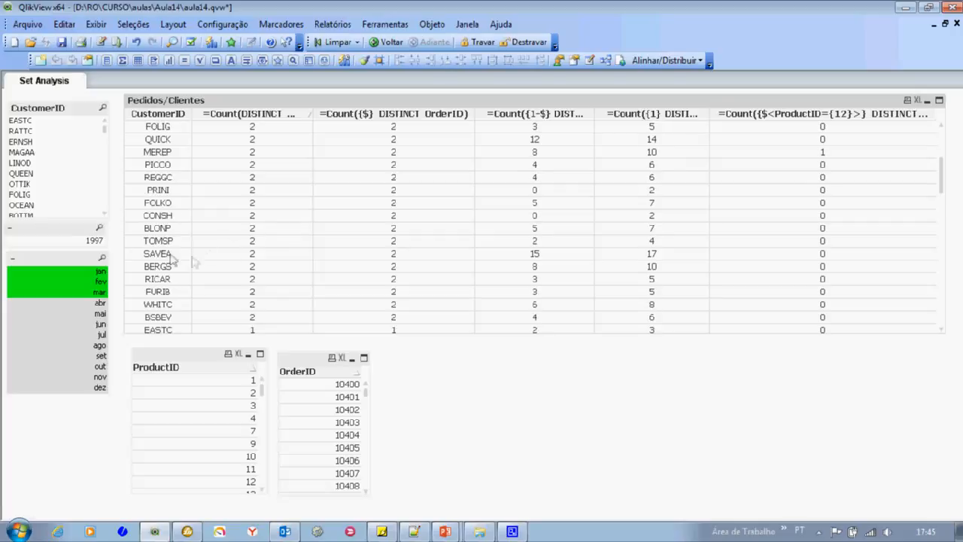
{"action": "scroll", "coordinate": [265, 262], "scroll_direction": "up", "scroll_amount": 4}
- Review the sort priority and sort order in the Pedidos/Clientes chart's properties
{"action": "right_click", "coordinate": [278, 109]}
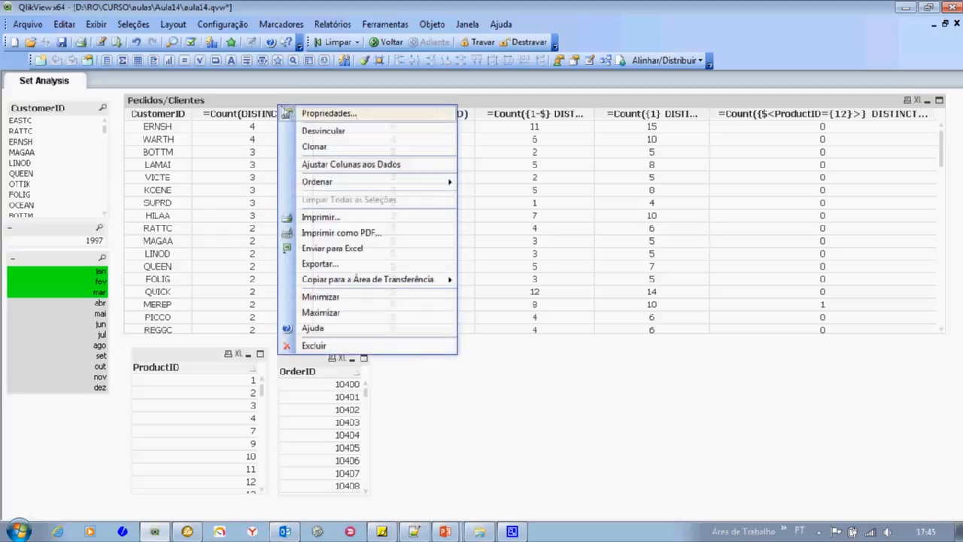
{"action": "left_click", "coordinate": [331, 114]}
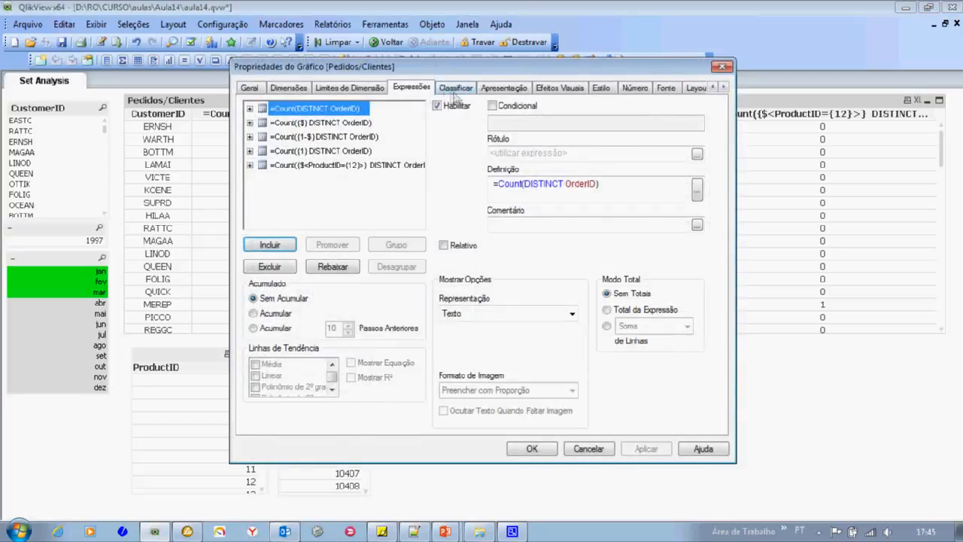
{"action": "left_click", "coordinate": [454, 88]}
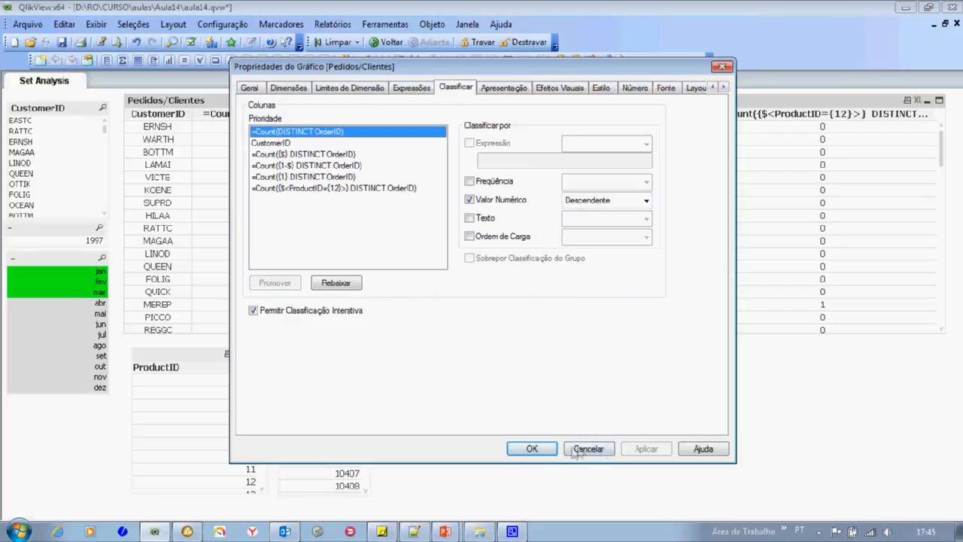
{"action": "left_click", "coordinate": [532, 450]}
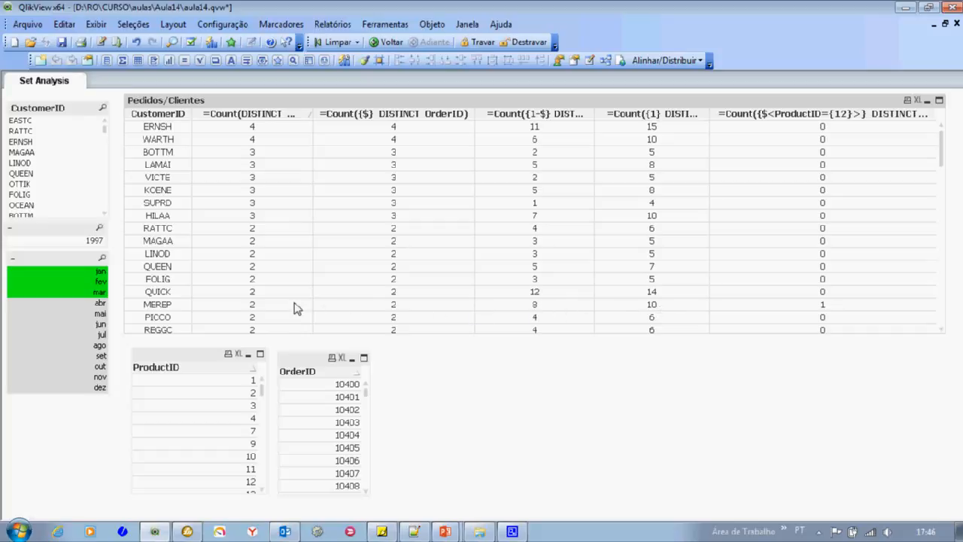
- Filter to the customer with a nonzero ProductID={12} count, inspect the products in each of its orders, and clear the customer selection
{"action": "left_click", "coordinate": [171, 305]}
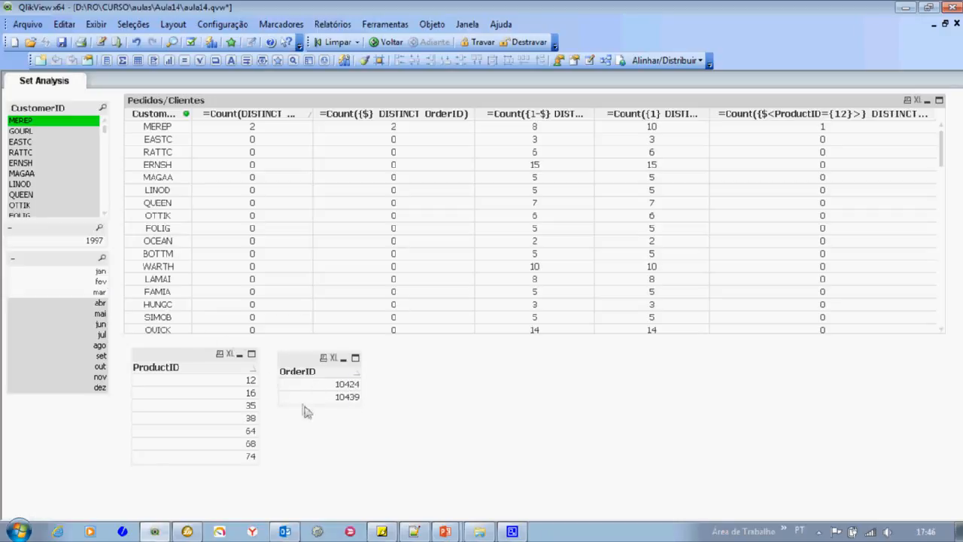
{"action": "left_click", "coordinate": [198, 379]}
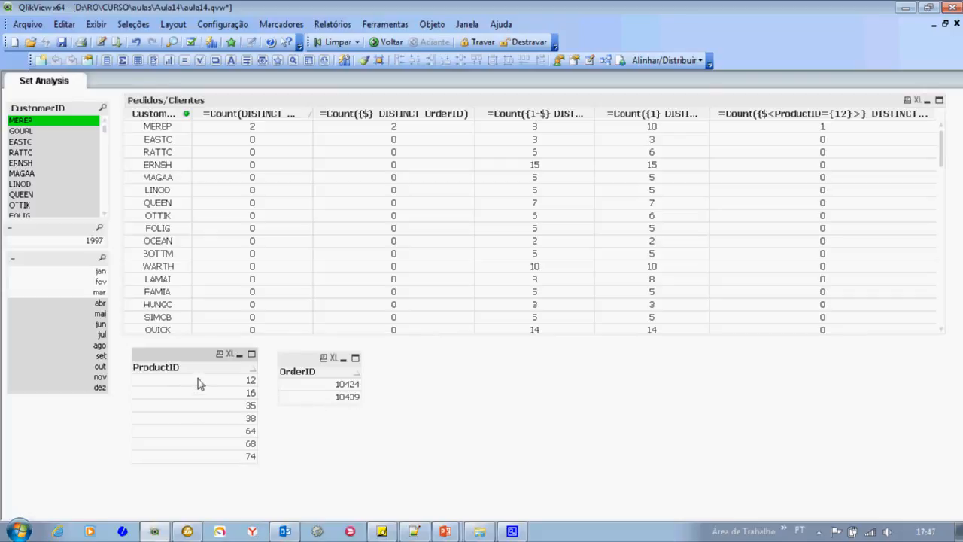
{"action": "left_click", "coordinate": [314, 388]}
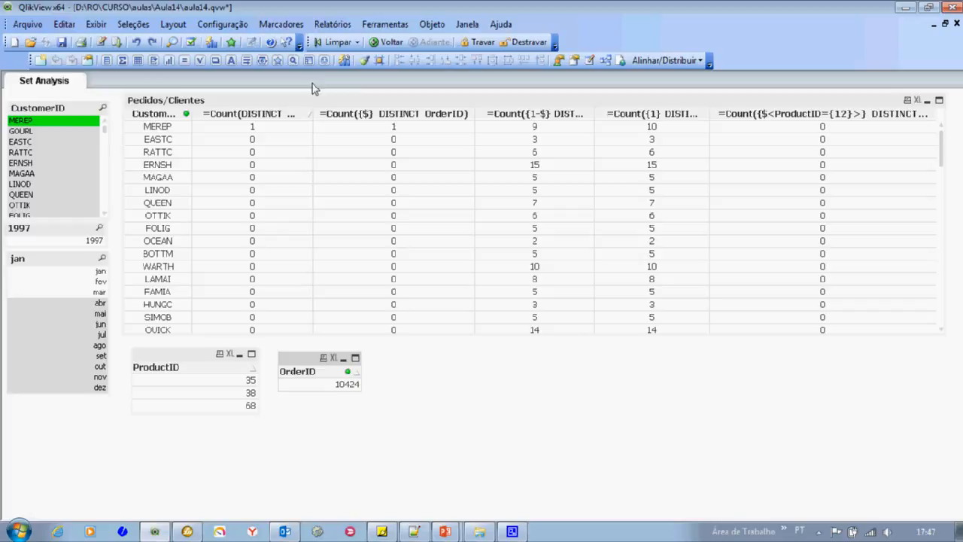
{"action": "left_click", "coordinate": [328, 385]}
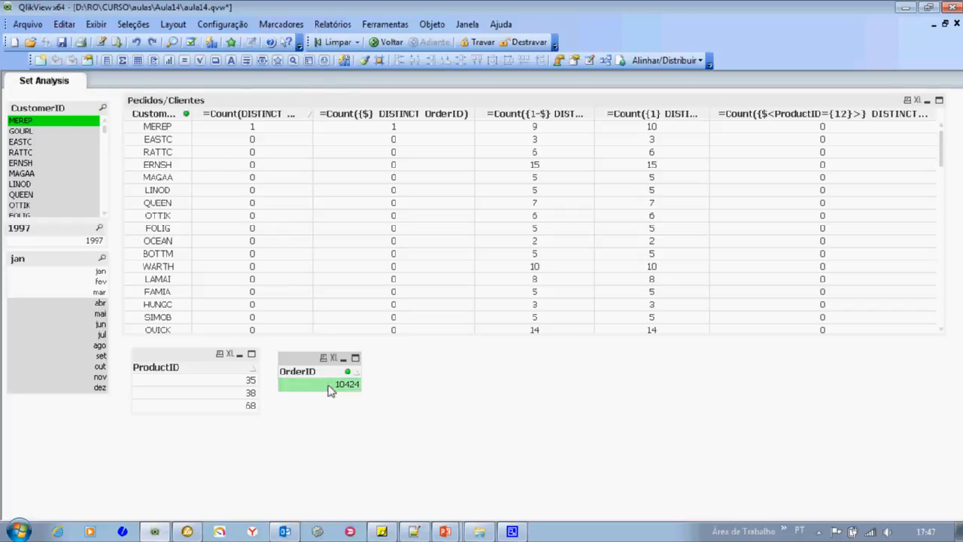
{"action": "left_click", "coordinate": [318, 396]}
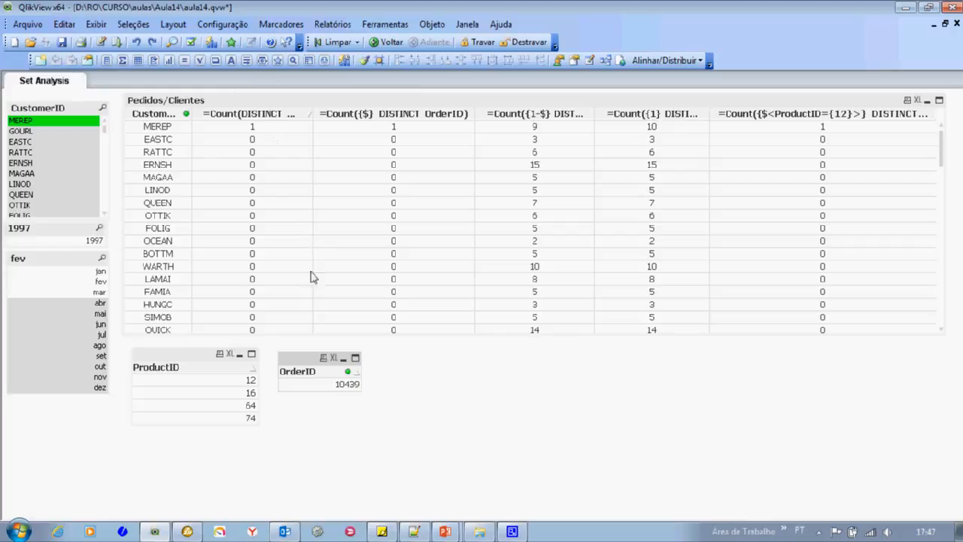
{"action": "left_click", "coordinate": [327, 387]}
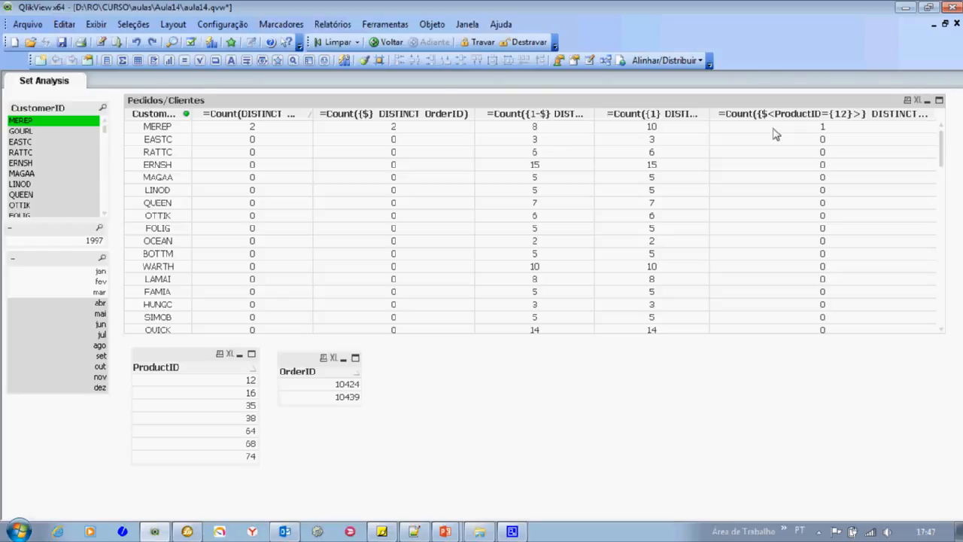
{"action": "left_click", "coordinate": [70, 123]}
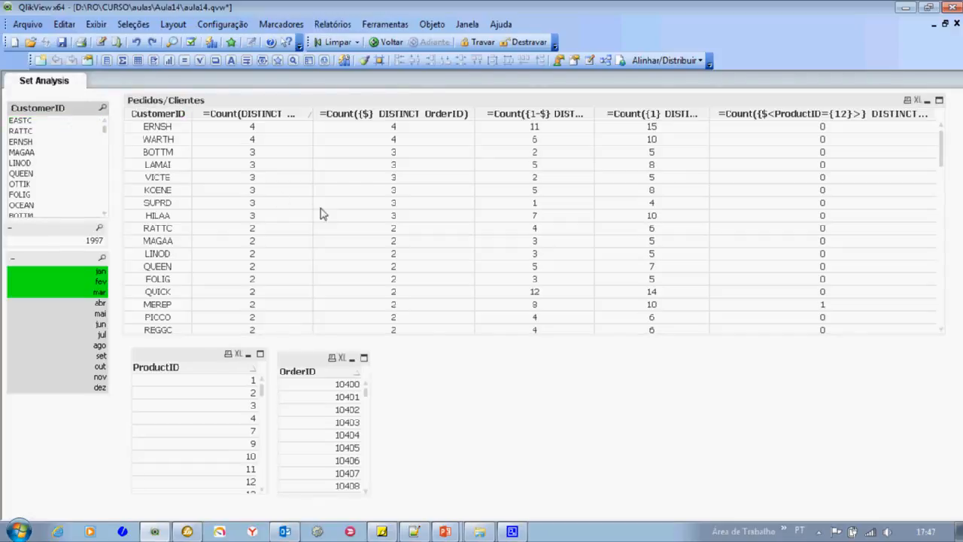
- Open the Pedidos/Clientes chart's expression settings and compare the listed expressions with the chart's columns
{"action": "right_click", "coordinate": [247, 100]}
{"action": "left_click", "coordinate": [263, 107]}
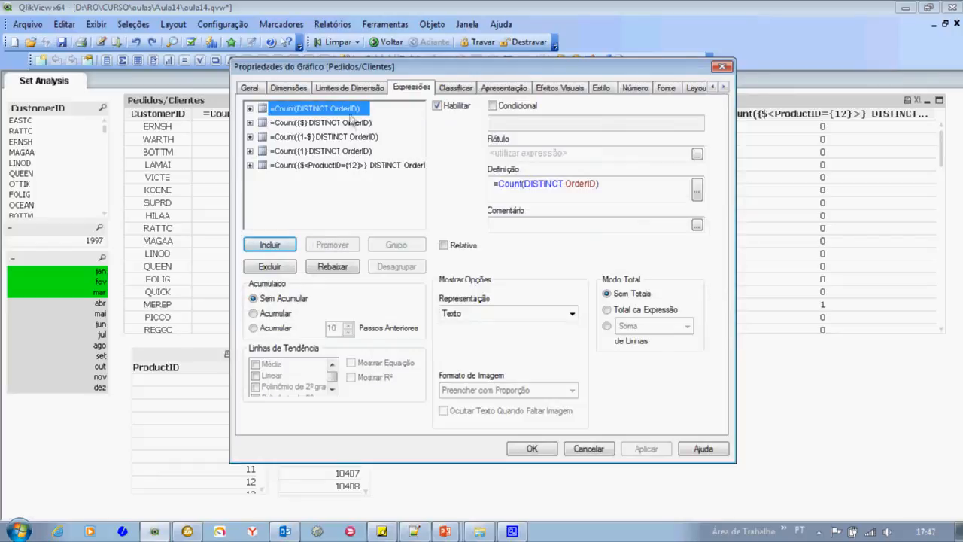
{"action": "left_click_drag", "start_coordinate": [365, 71], "coordinate": [232, 70]}
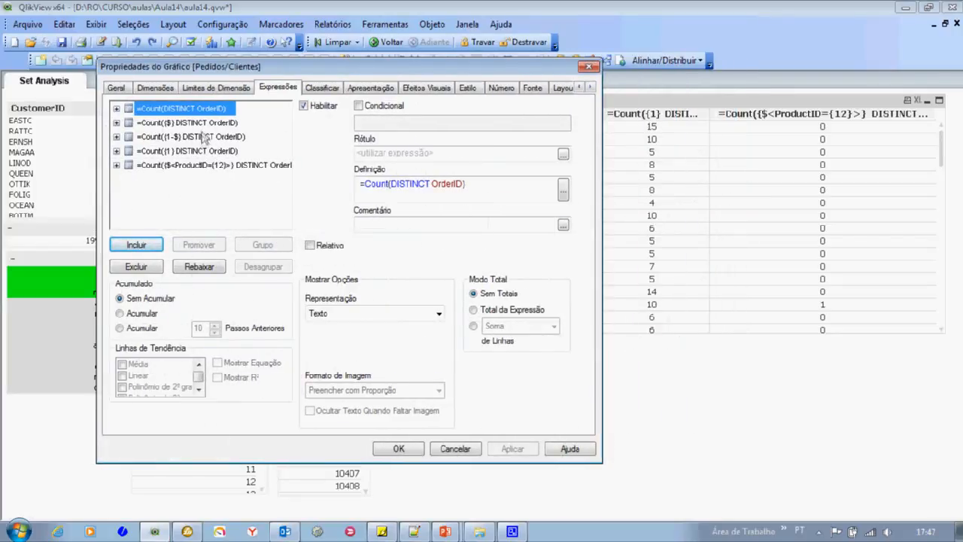
{"action": "left_click", "coordinate": [413, 159]}
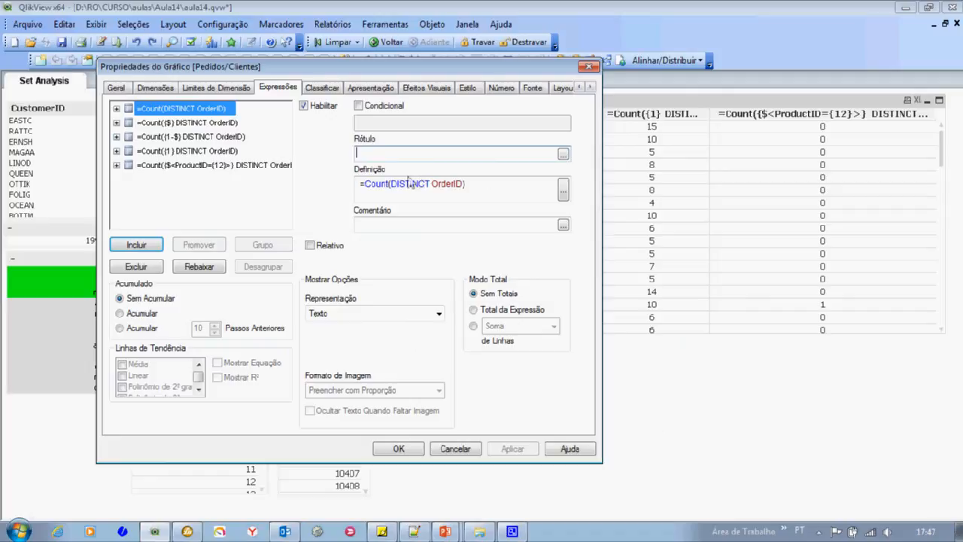
{"action": "left_click_drag", "start_coordinate": [384, 73], "coordinate": [365, 207]}
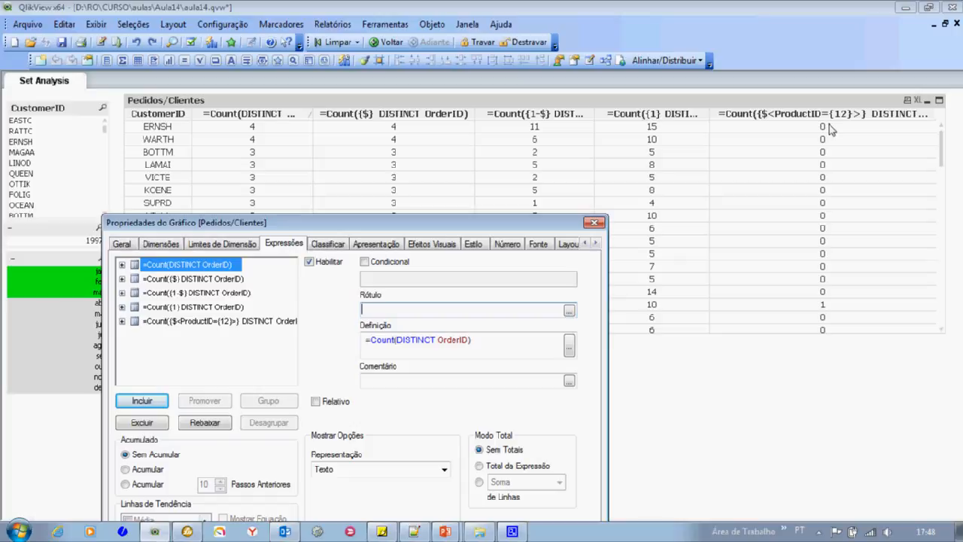
{"action": "left_click_drag", "start_coordinate": [403, 225], "coordinate": [433, 141]}
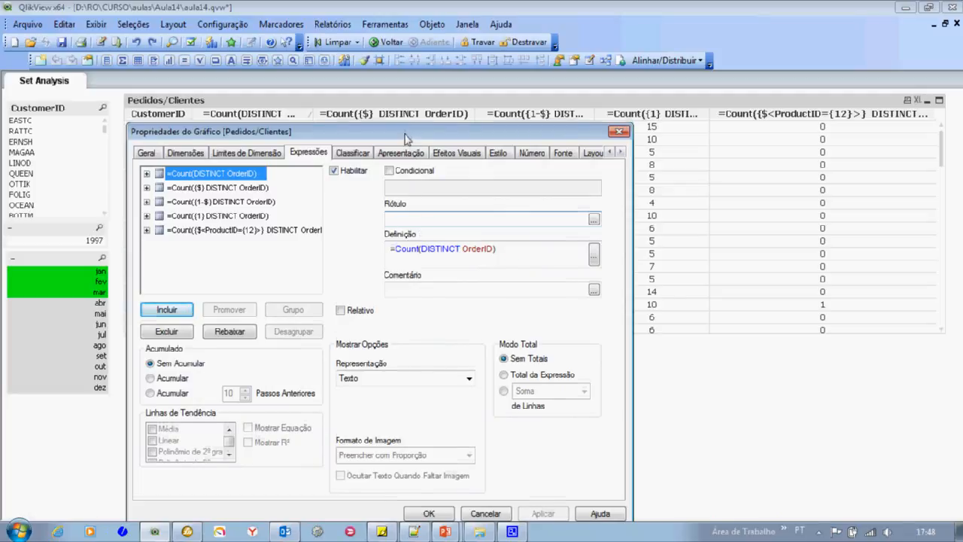
{"action": "left_click_drag", "start_coordinate": [401, 138], "coordinate": [399, 98]}
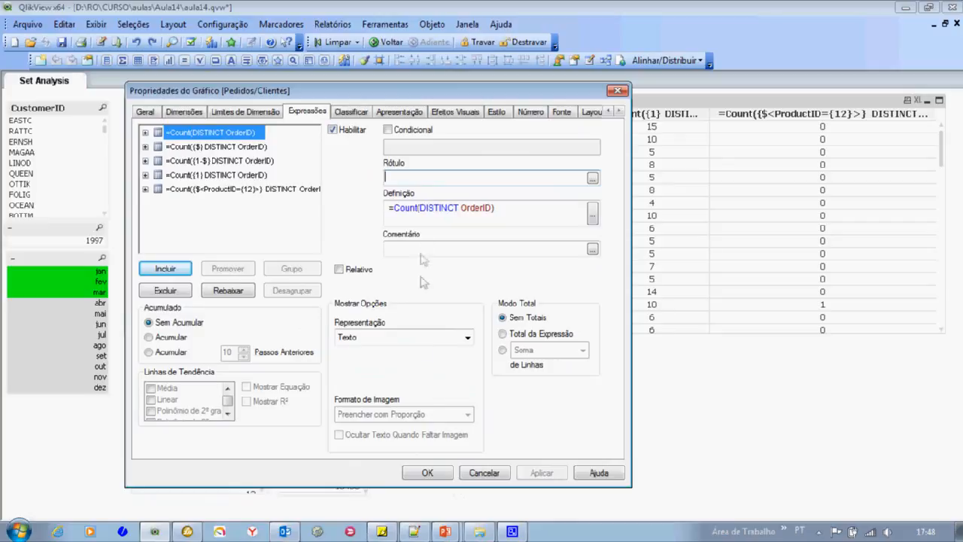
- Review the presentation and alignment settings of CustomerID and the first three count columns, and close the chart properties
{"action": "left_click", "coordinate": [400, 111]}
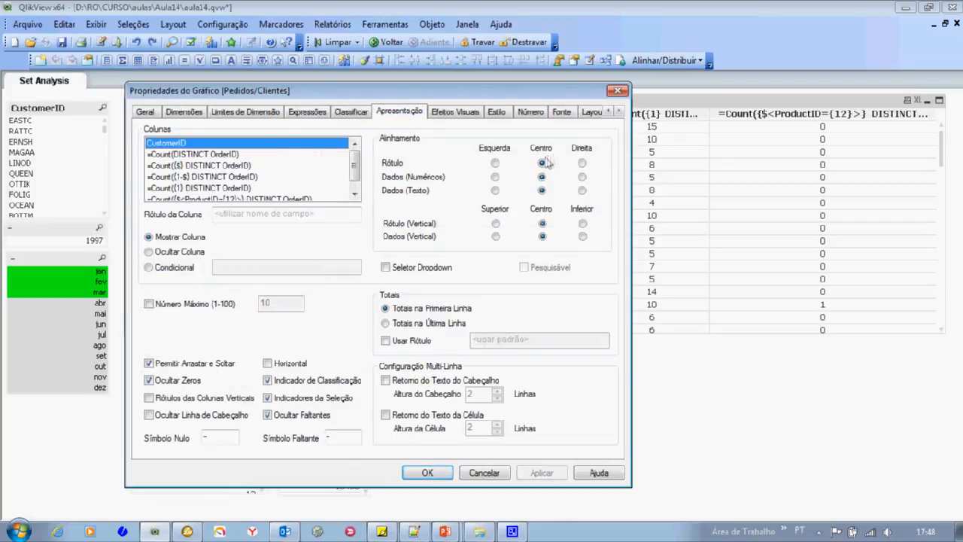
{"action": "left_click_drag", "start_coordinate": [484, 97], "coordinate": [517, 369]}
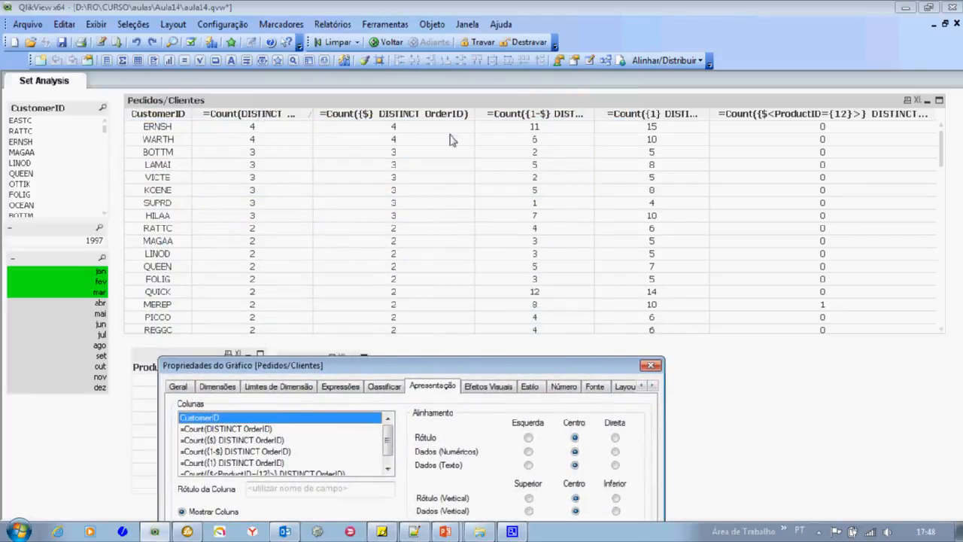
{"action": "left_click_drag", "start_coordinate": [510, 366], "coordinate": [448, 121]}
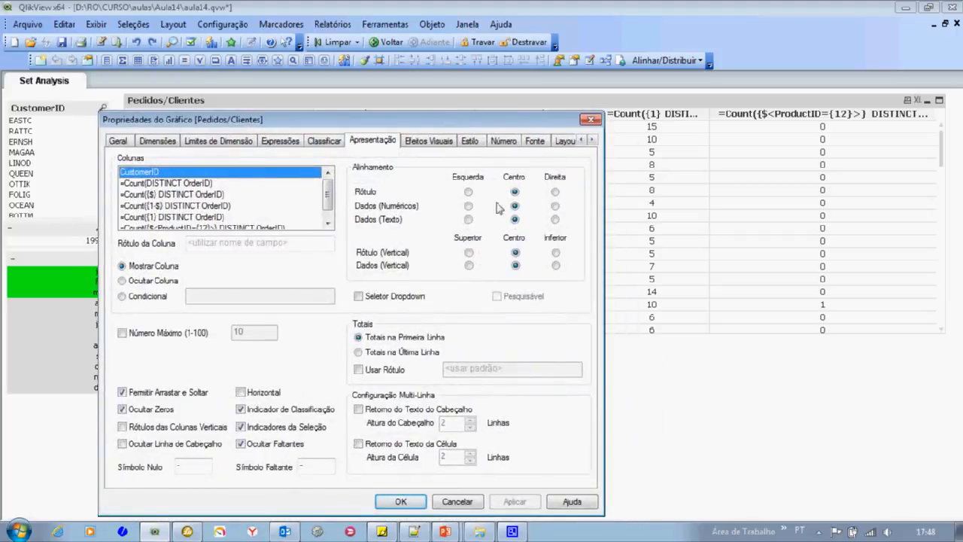
{"action": "left_click", "coordinate": [185, 184]}
{"action": "left_click", "coordinate": [188, 195]}
{"action": "left_click", "coordinate": [189, 205]}
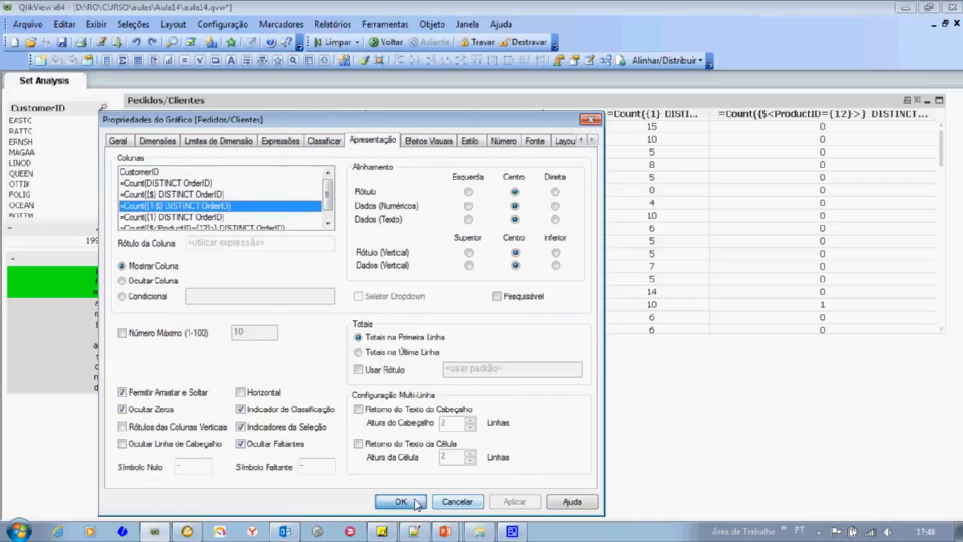
{"action": "left_click", "coordinate": [415, 503]}
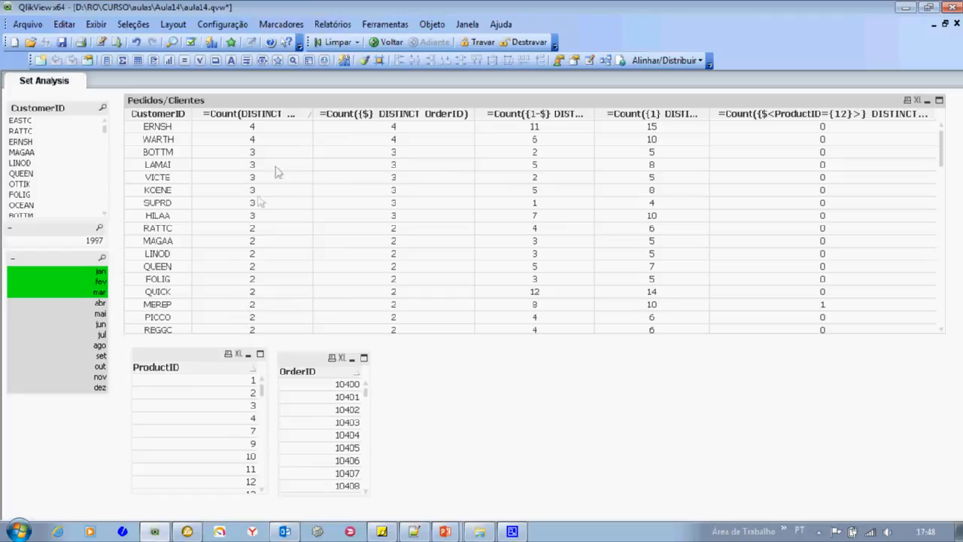